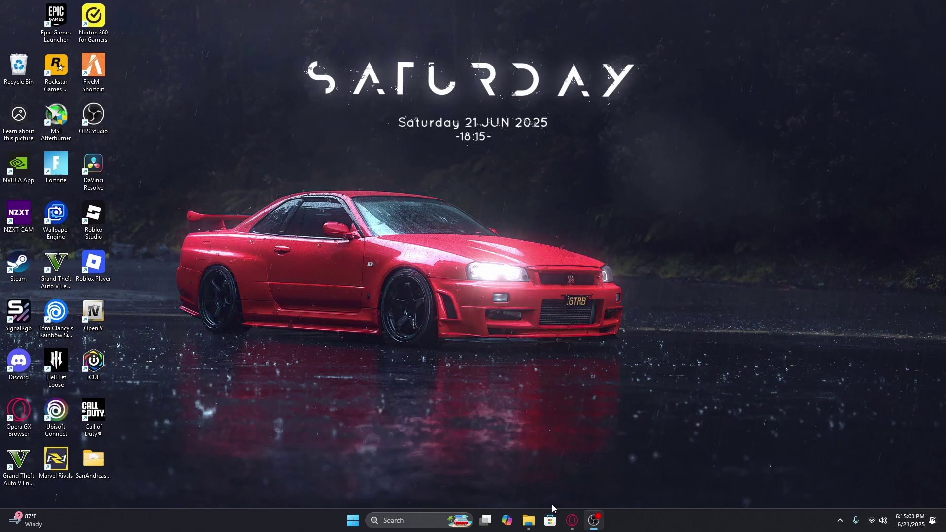
Step: Start downloading the Unmarked 2020 Scout mod from its GTA5-Mods.com page in Opera GX
left_click(570, 521)
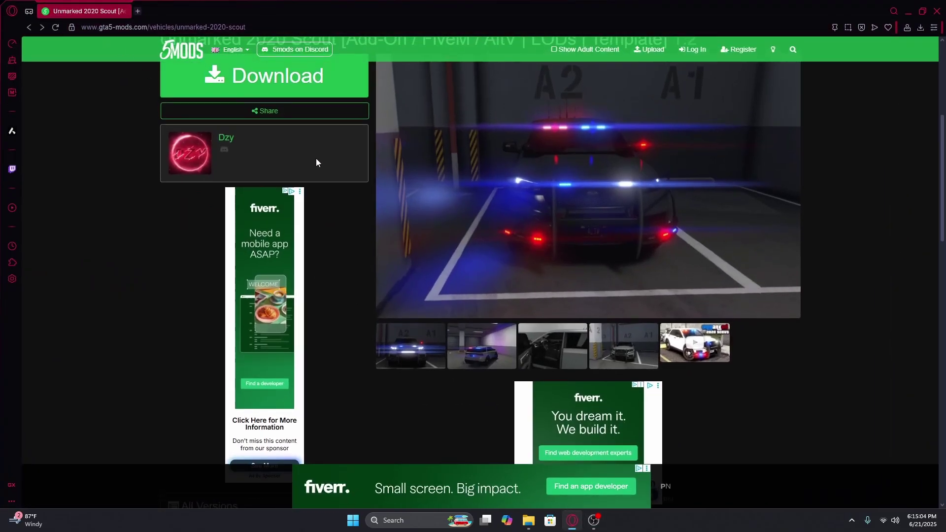
scroll(315, 158, "up", 4)
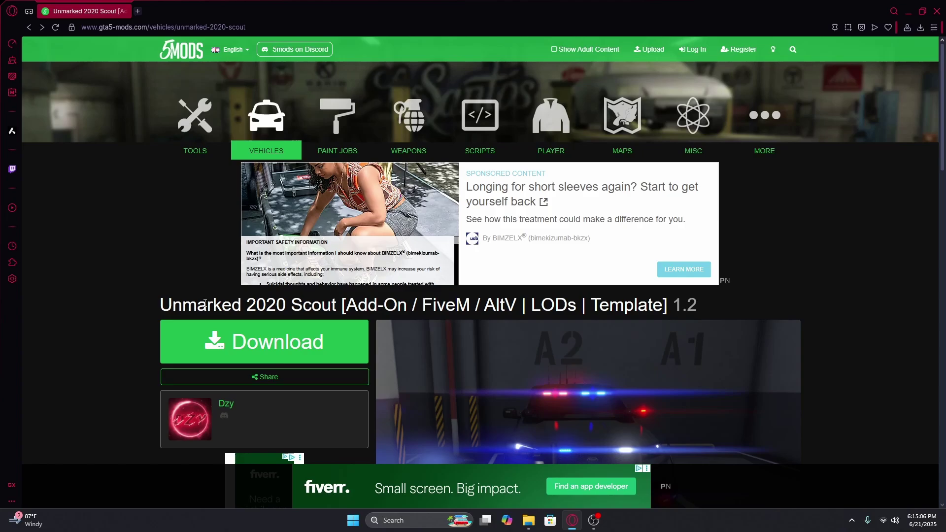
scroll(238, 313, "down", 1)
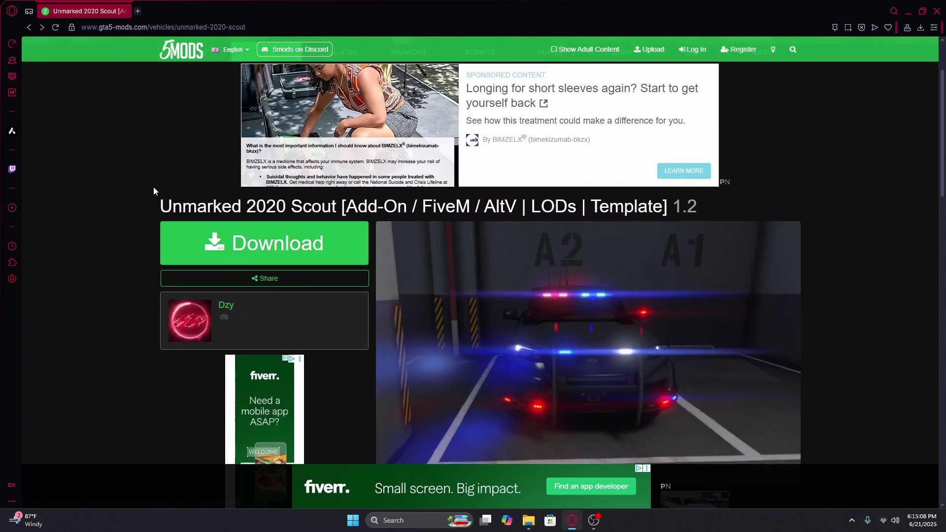
left_click_drag(145, 209, 336, 207)
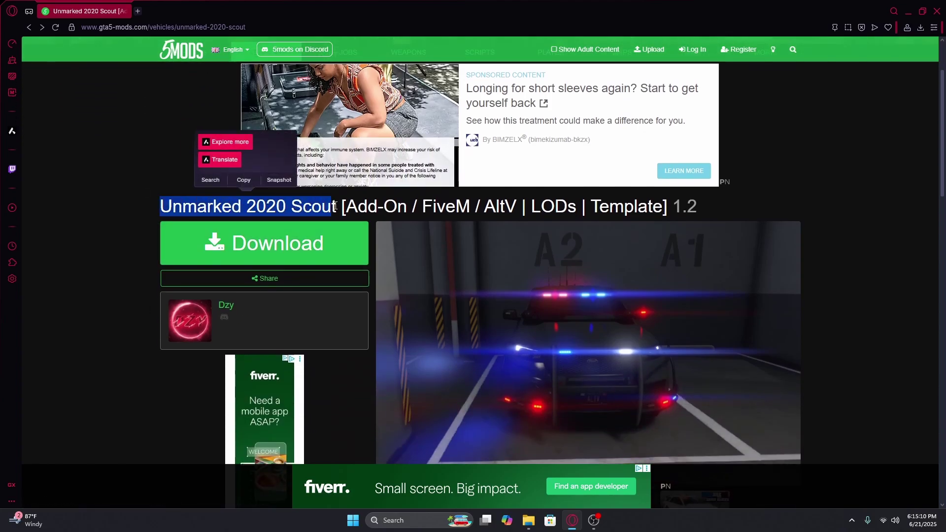
left_click(387, 208)
mouse_move(422, 208)
left_mouse_down()
mouse_move(470, 207)
mouse_move(387, 207)
left_mouse_up()
left_click(470, 208)
left_click(289, 218)
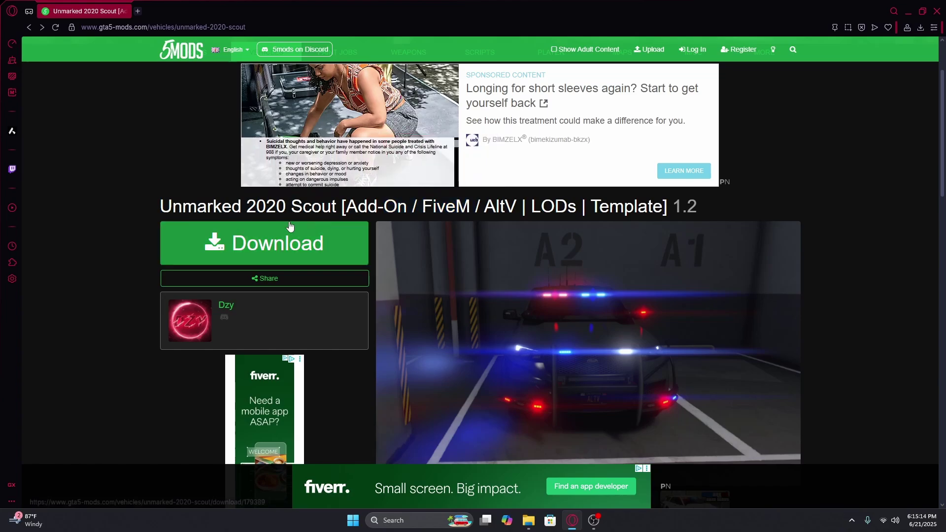
scroll(289, 221, "down", 1)
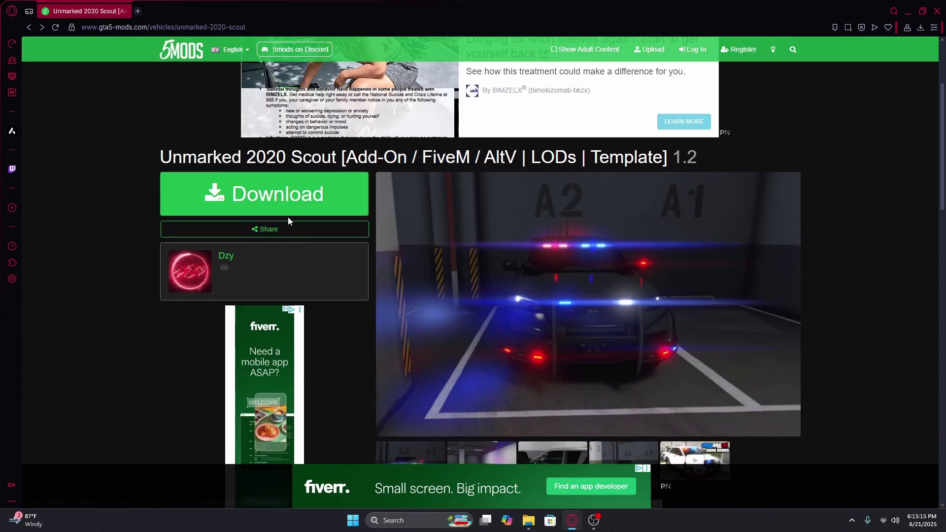
left_click(239, 194)
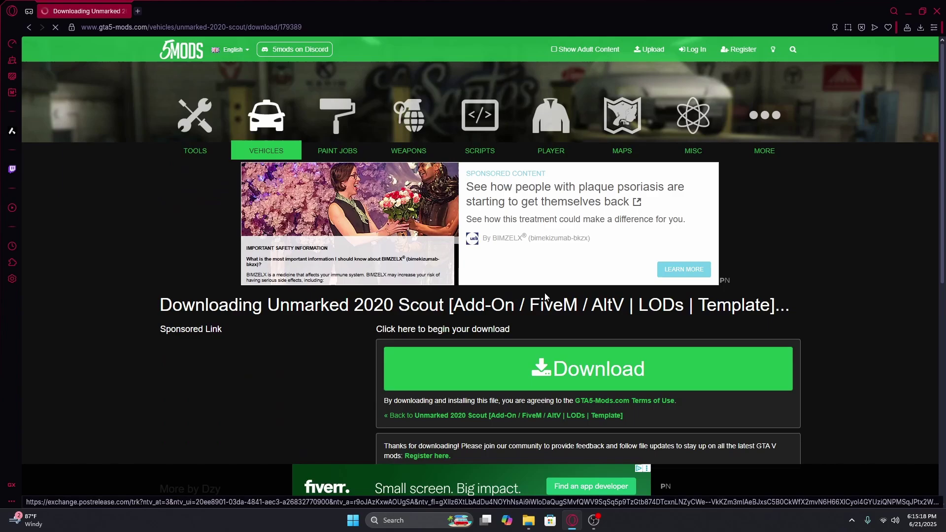
scroll(518, 378, "down", 2)
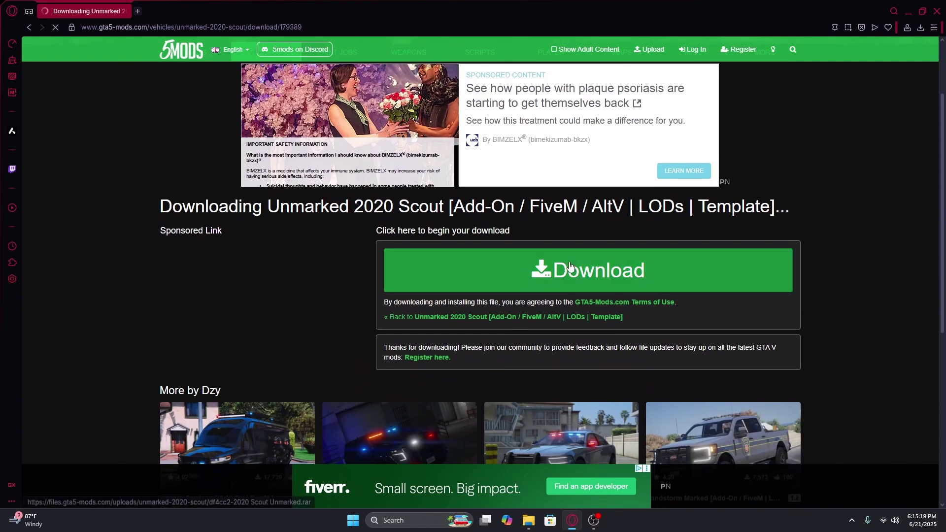
Step: Open the downloaded 2020 Scout Unmarked .rar in WinRAR from the Downloads folder
left_click(921, 32)
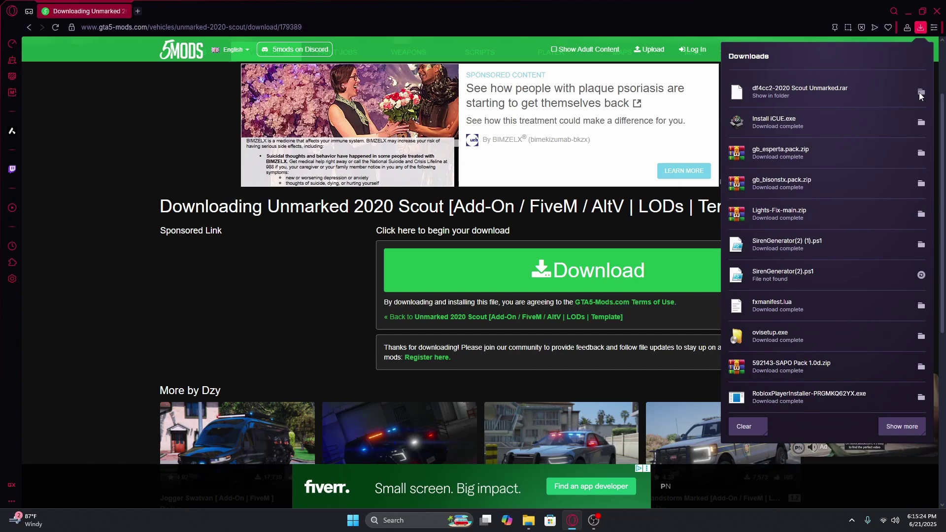
left_click(920, 94)
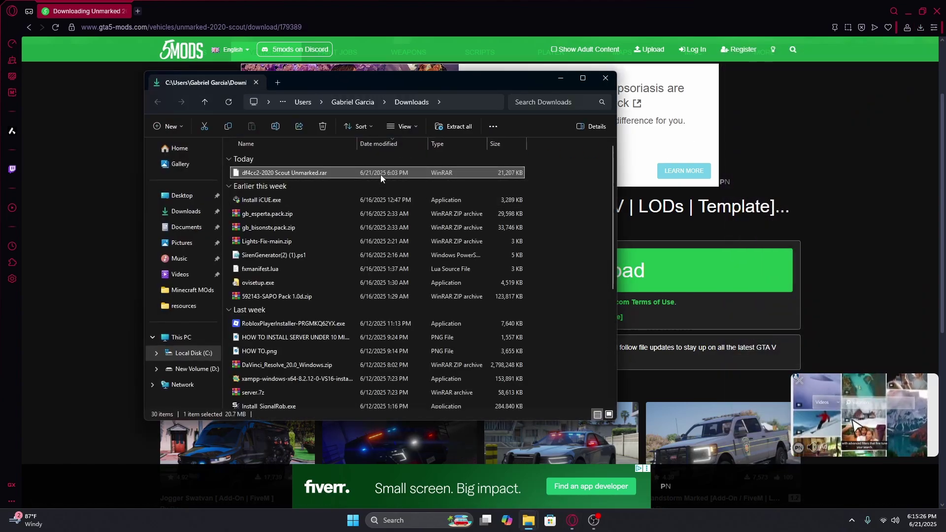
right_click(380, 175)
left_click(419, 213)
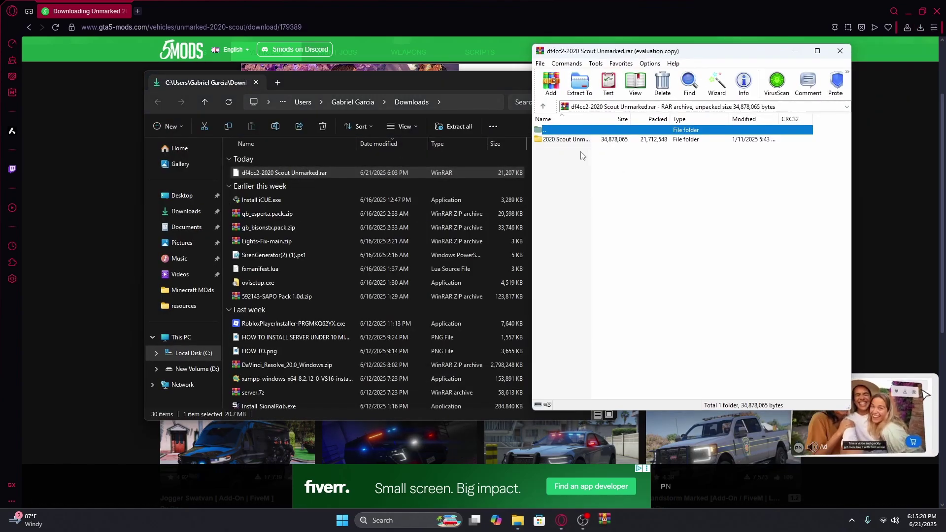
Step: Close the Downloads folder window and minimize Opera GX
left_click(468, 78)
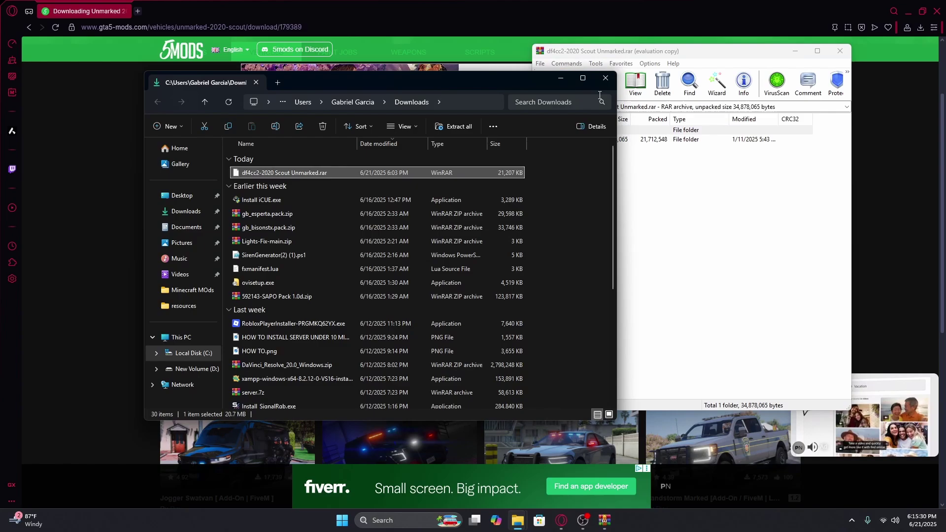
left_click(605, 79)
left_click(840, 50)
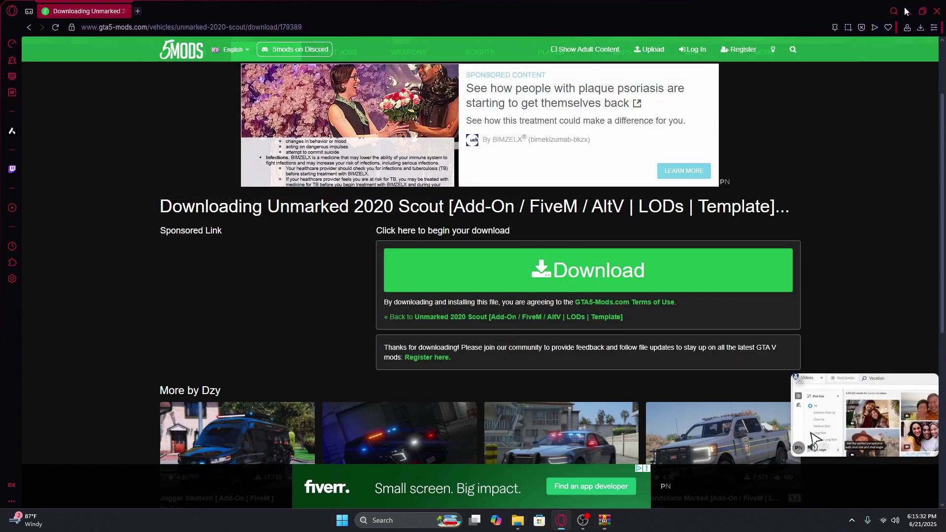
Step: Go to D:\Youtube Server\txData\QBCore_4B7380.base\resources in File Explorer
left_click(906, 11)
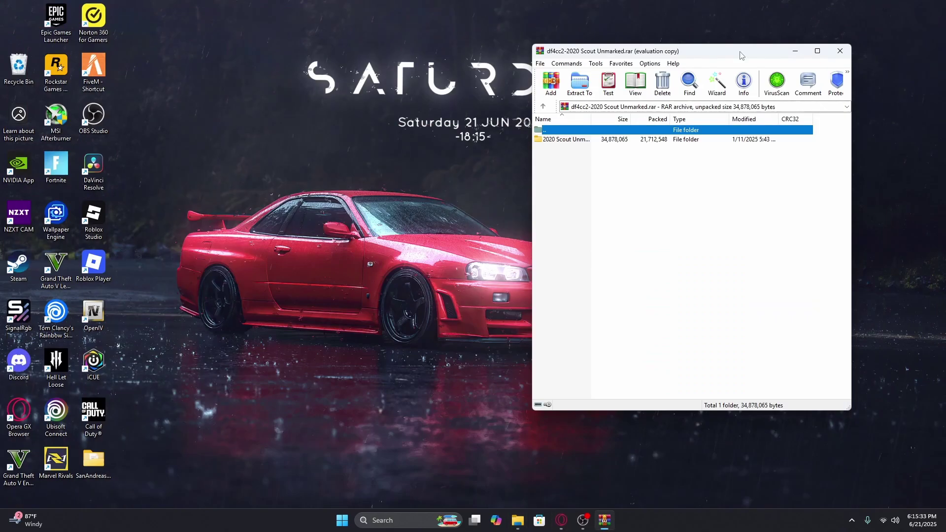
left_click(519, 522)
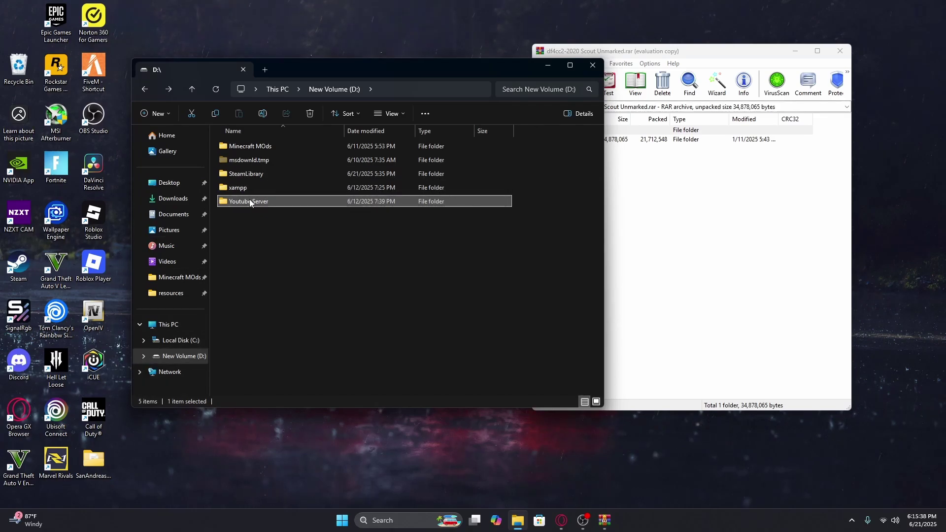
double_click(270, 203)
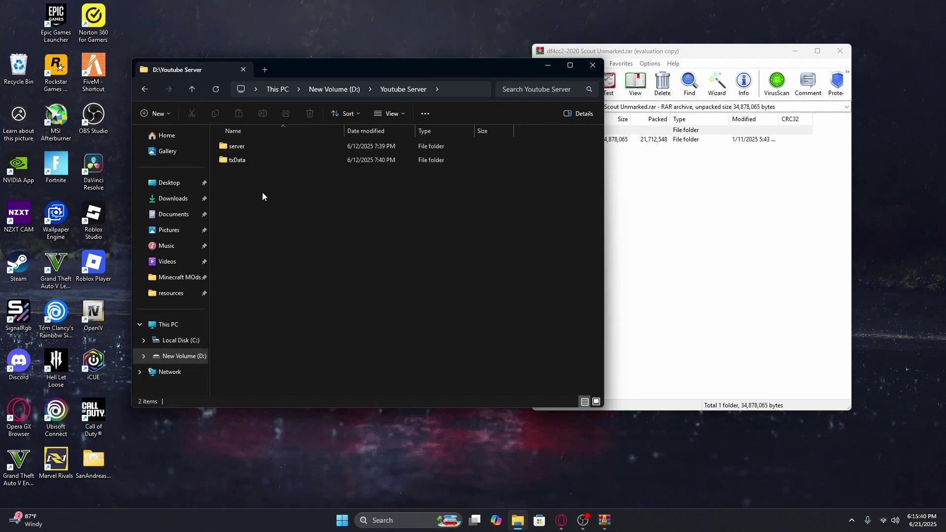
double_click(253, 160)
double_click(253, 160)
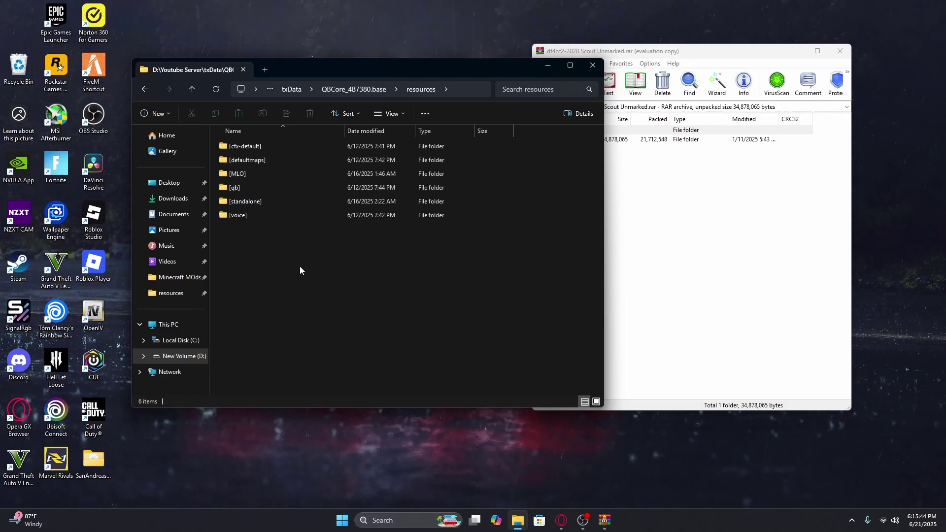
Step: Create a [Cars] folder, then a [PolVeh] folder inside it, and open [PolVeh]
key("ctrl+shift+n")
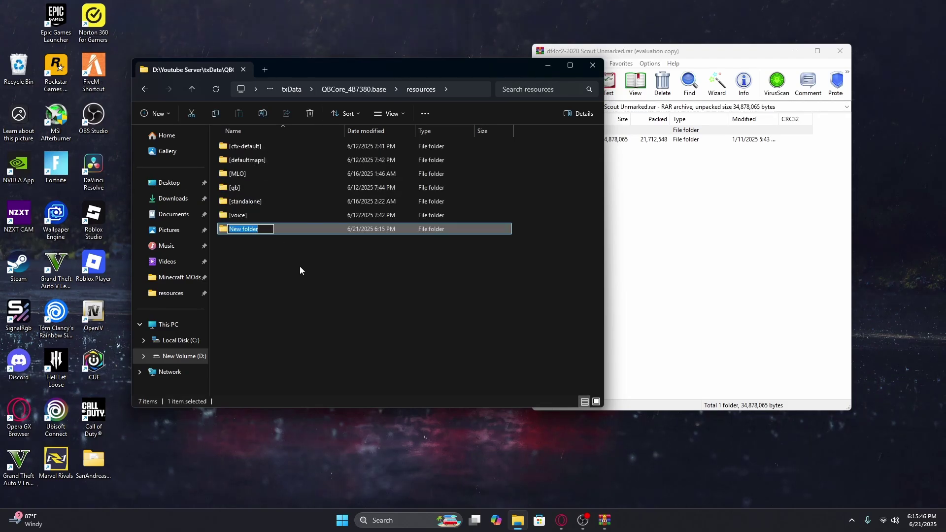
type("[Cars")
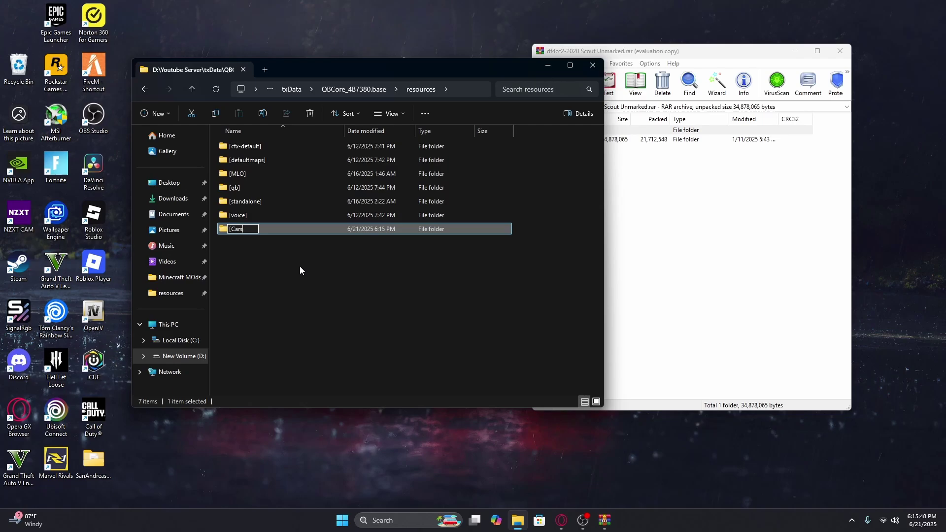
type("]")
key("Return")
key("Return")
key("ctrl+shift+n")
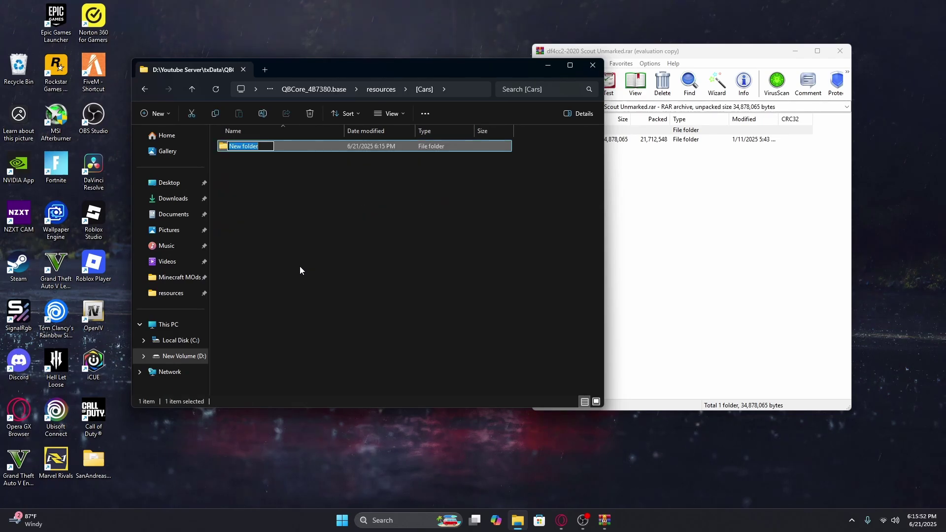
type("[Pol")
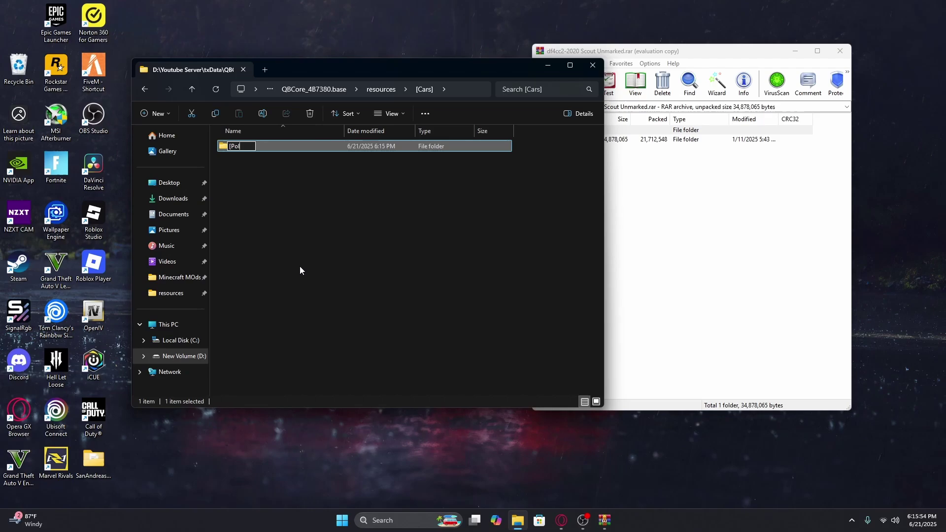
type("Veh")
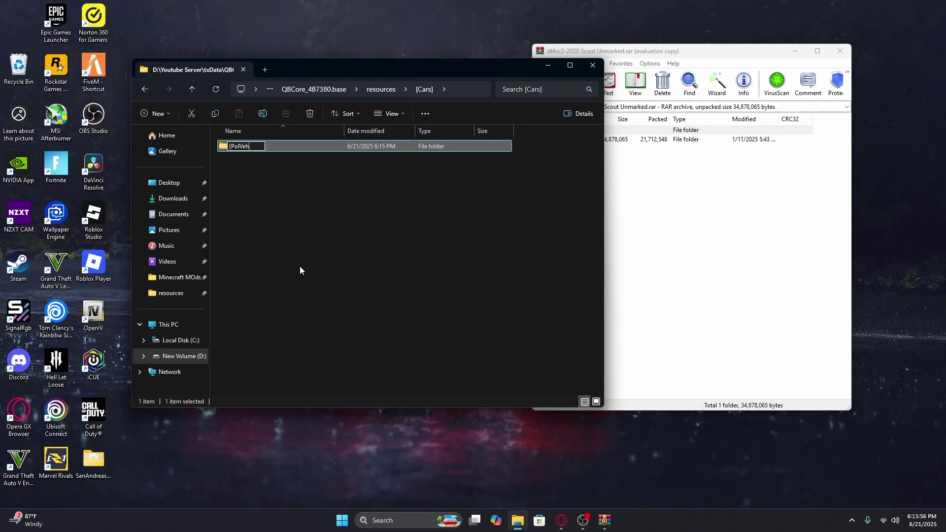
type("]")
key("Return")
key("Return")
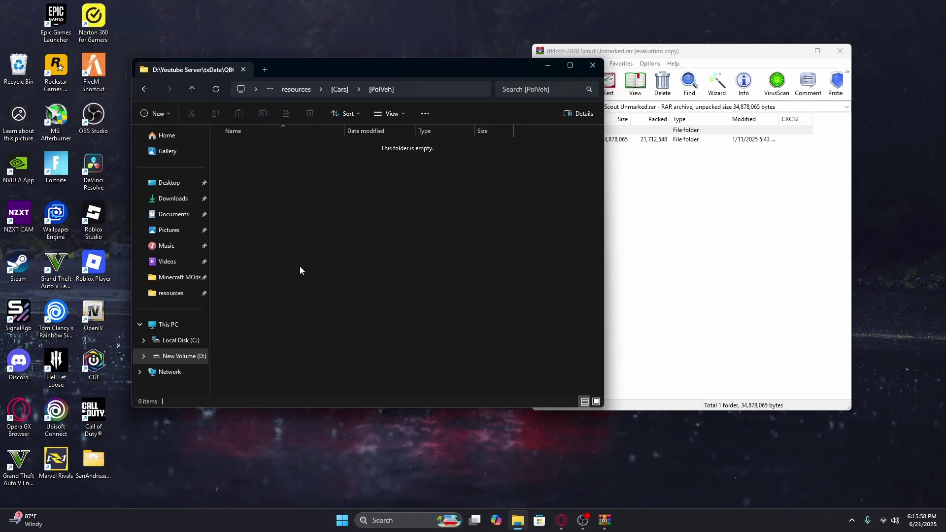
Step: Extract the archive's FiveM 2020umk folder into [PolVeh], with WinRAR beside Explorer
left_click(738, 219)
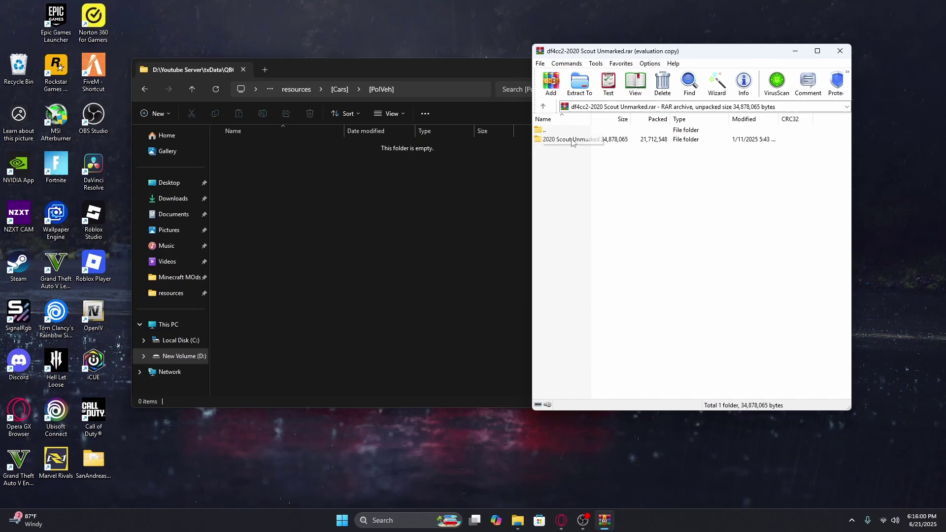
left_click_drag(688, 51, 695, 62)
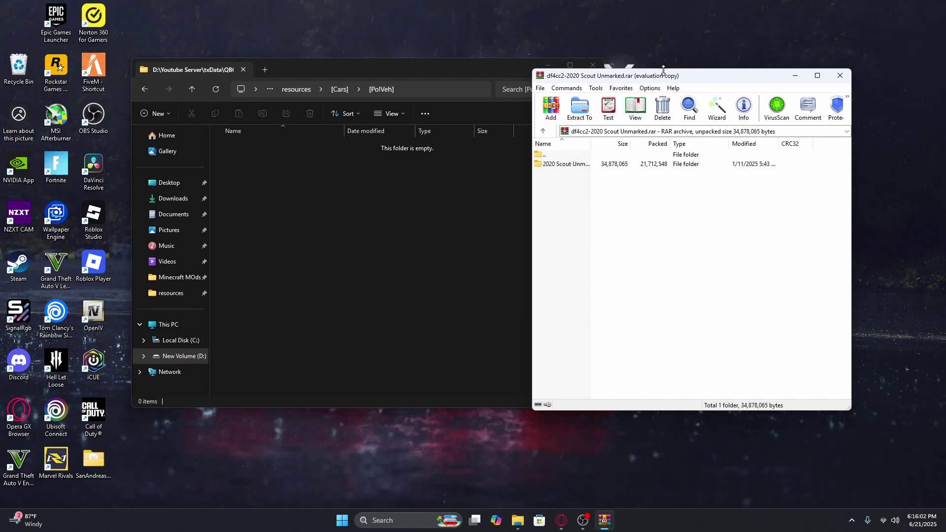
left_click_drag(332, 70, 240, 60)
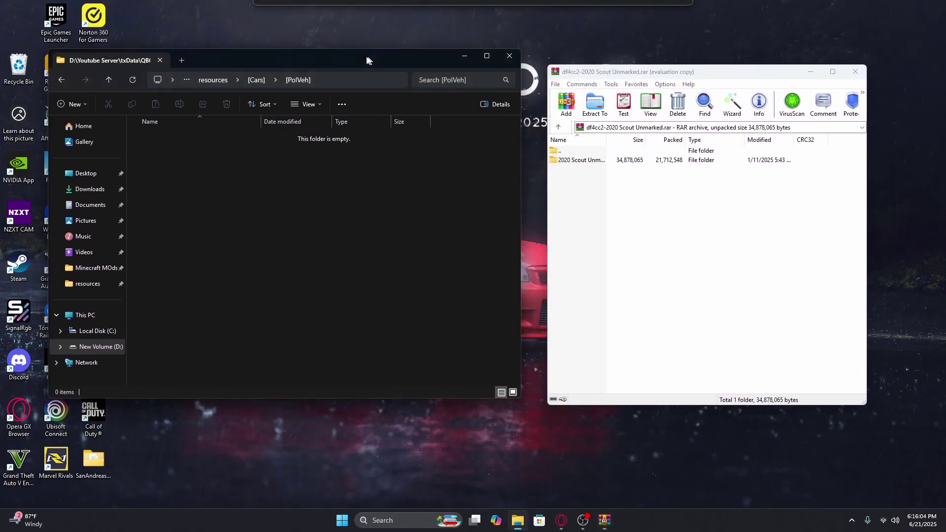
left_click_drag(592, 62, 620, 61)
double_click(600, 149)
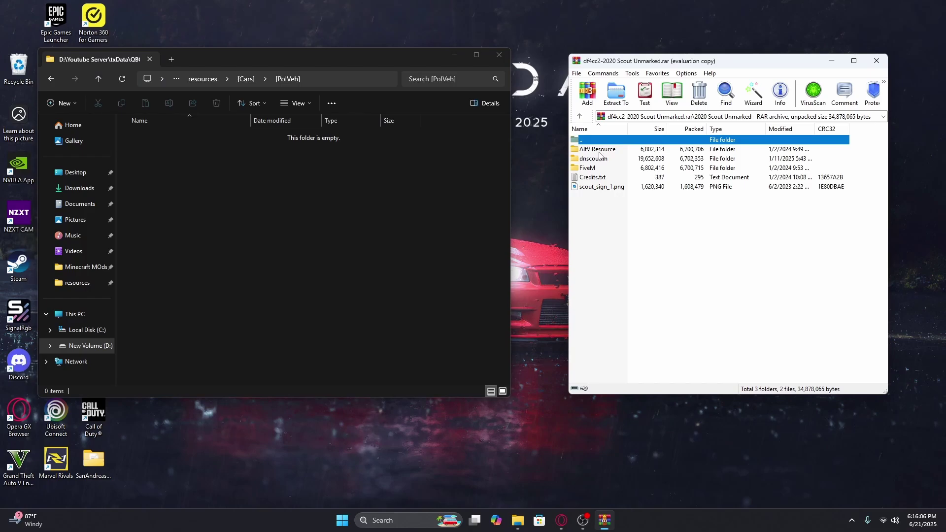
double_click(589, 169)
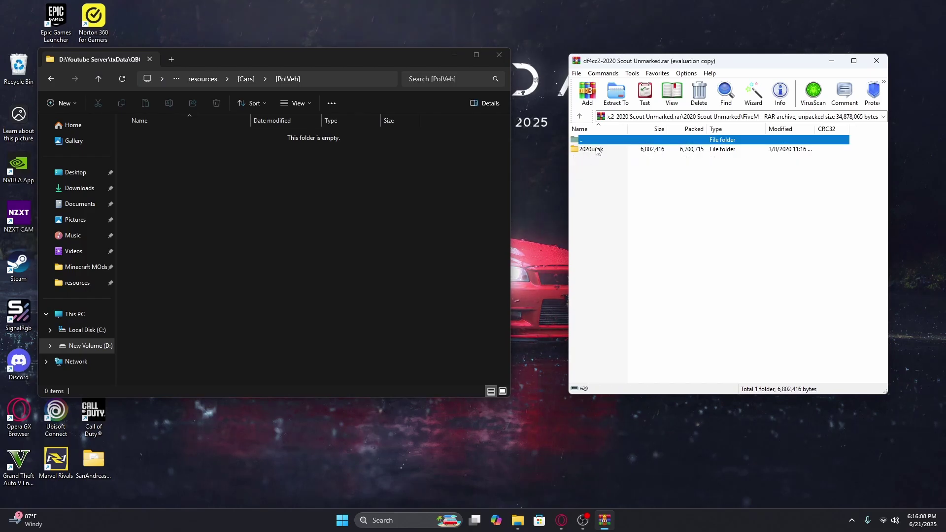
left_click_drag(597, 150, 551, 156)
left_click_drag(212, 178, 212, 181)
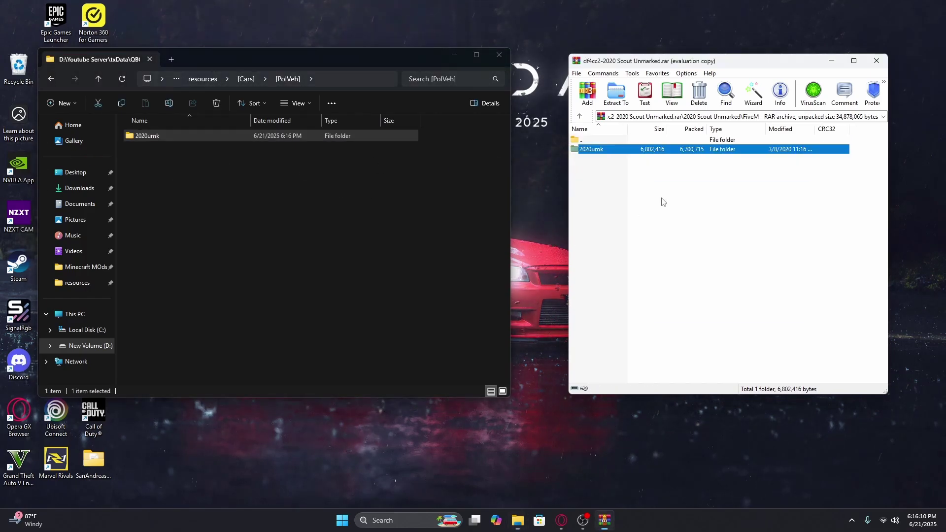
Step: Close WinRAR and go back up toward the resources folder
left_click(875, 60)
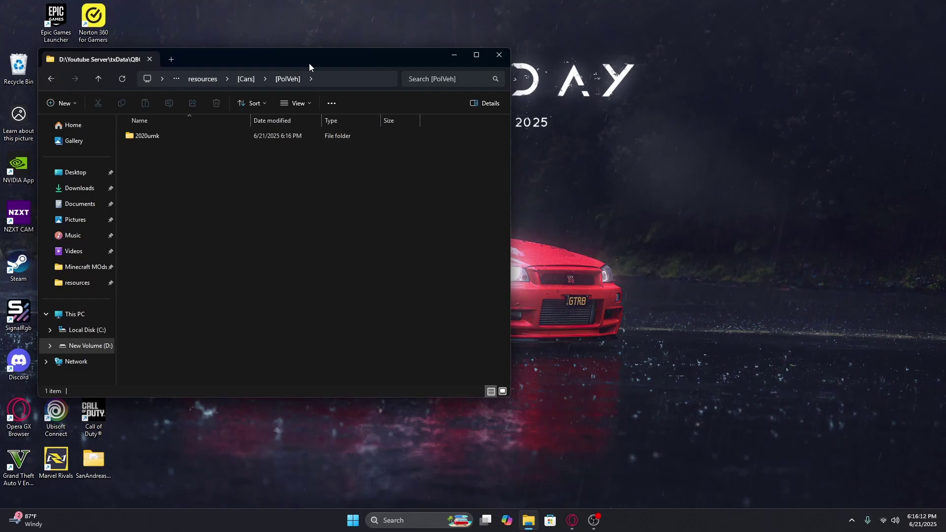
left_click_drag(309, 62, 481, 69)
key("BackSpace")
key("BackSpace")
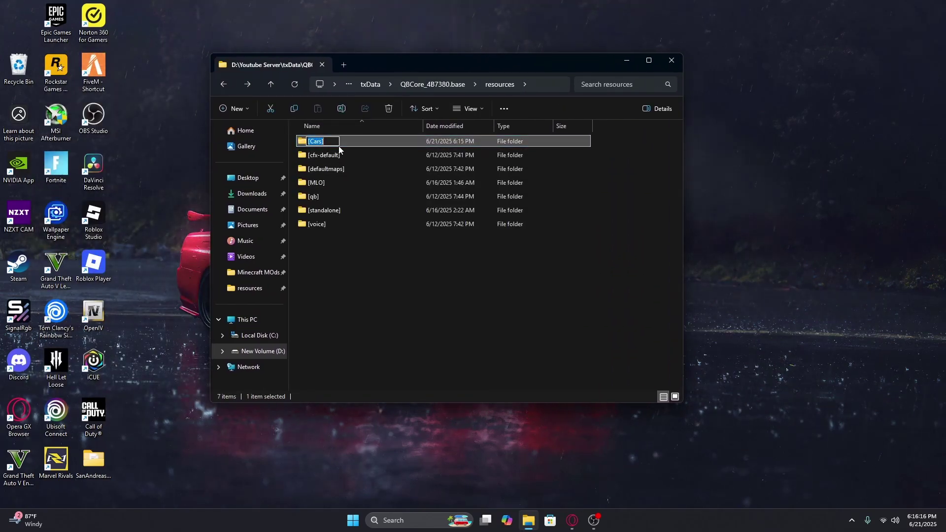
Step: Open server.cfg from QBCore_4B7380.base in VS Code
key("BackSpace")
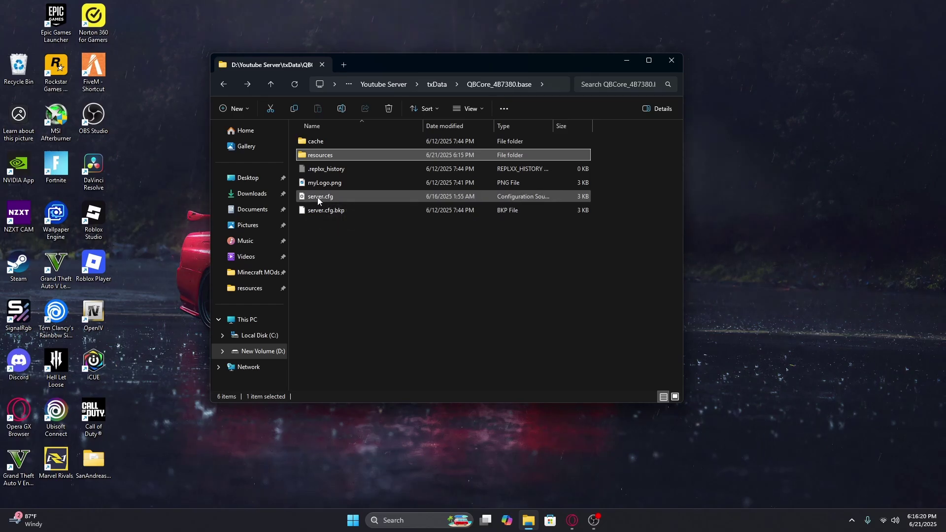
double_click(318, 198)
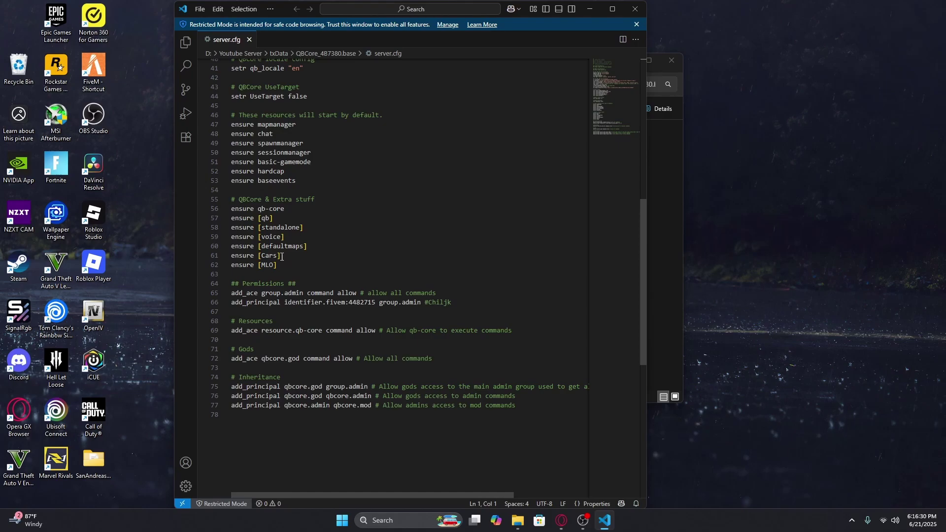
scroll(254, 255, "down", 1)
left_click_drag(255, 256, 271, 247)
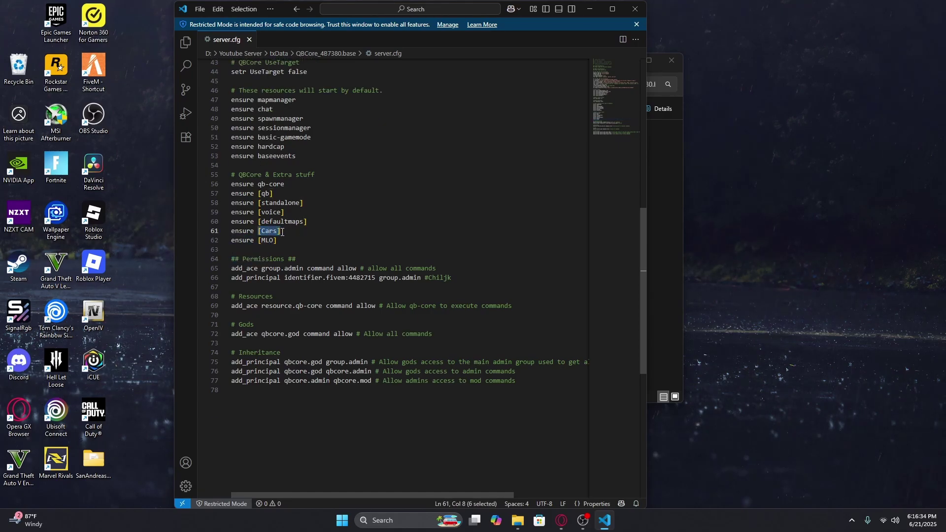
type("ensure ")
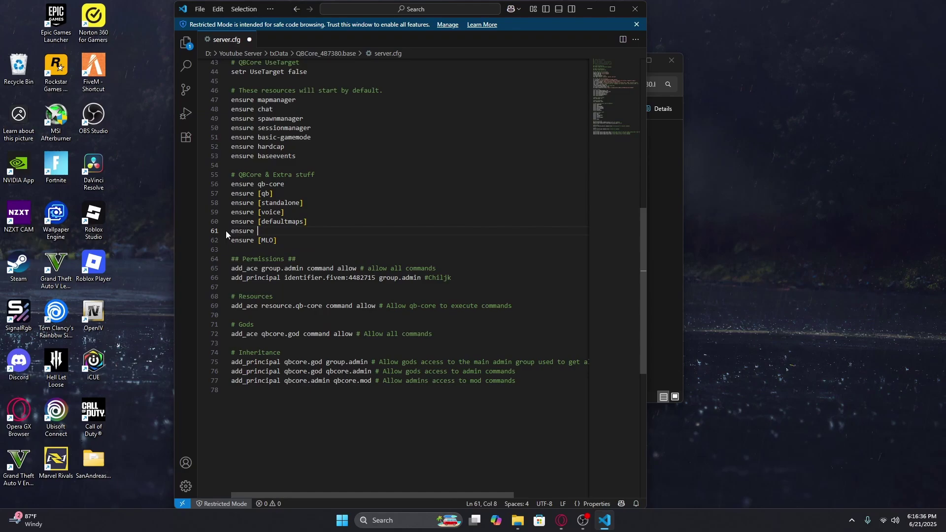
type("[Cars]")
Step: Close VS Code and go up to the txData folder
left_click(635, 9)
key("alt+Up")
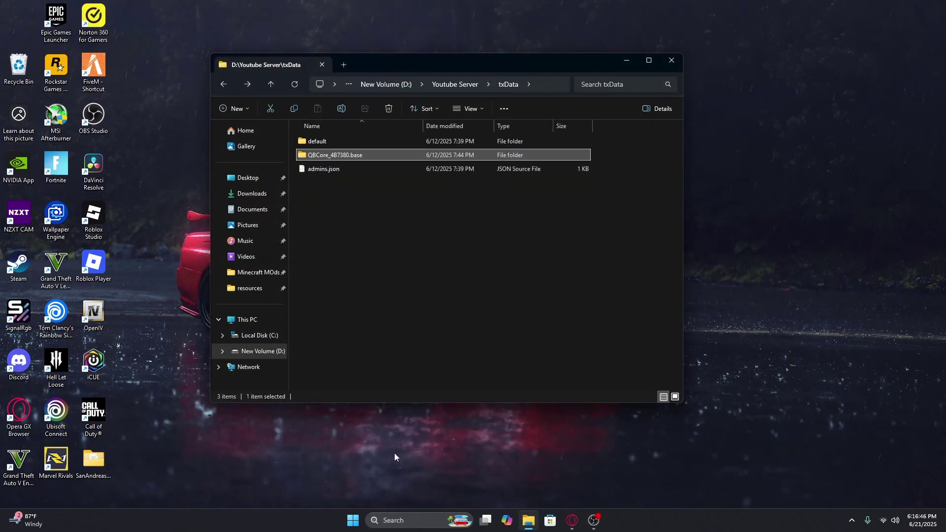
Step: Deselect items and move the Explorer window to the left
left_click(389, 219)
left_click_drag(458, 62, 324, 61)
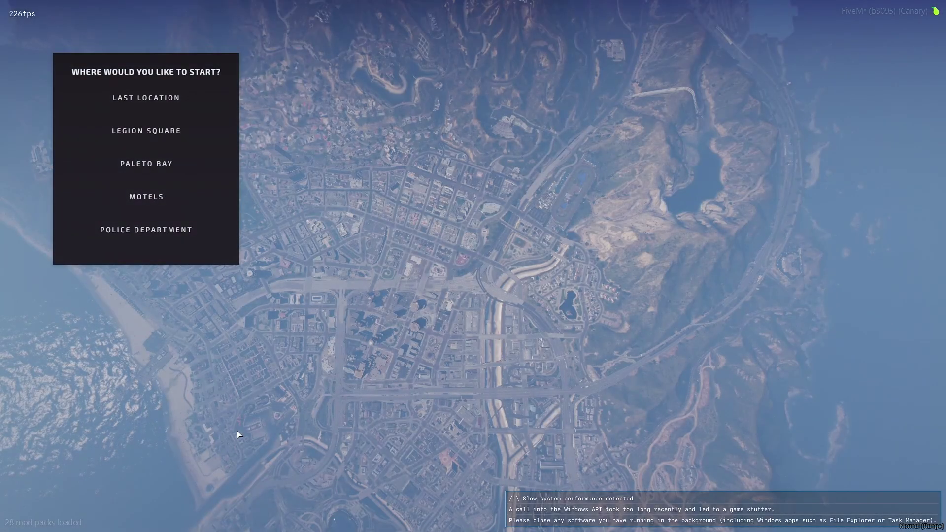
Step: Spawn at Last Location in FiveM, then switch away from the game
left_click(180, 98)
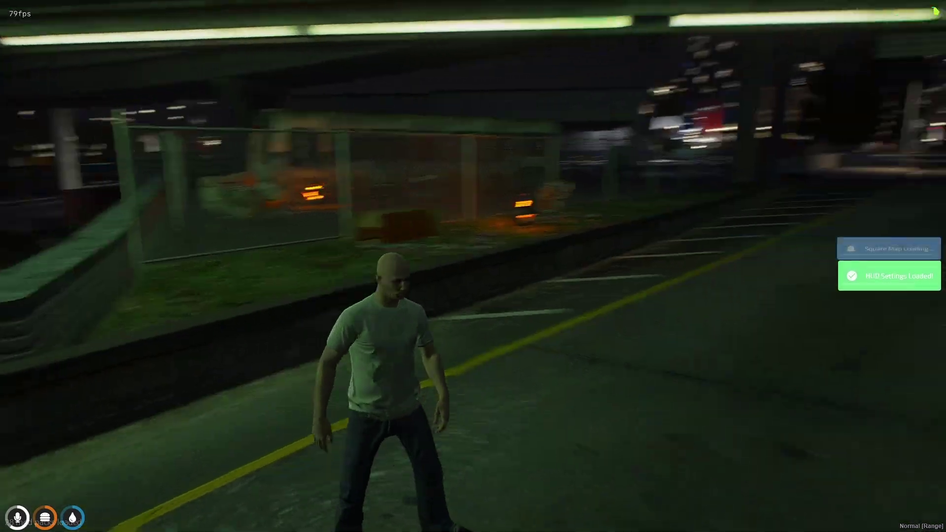
type("wt/")
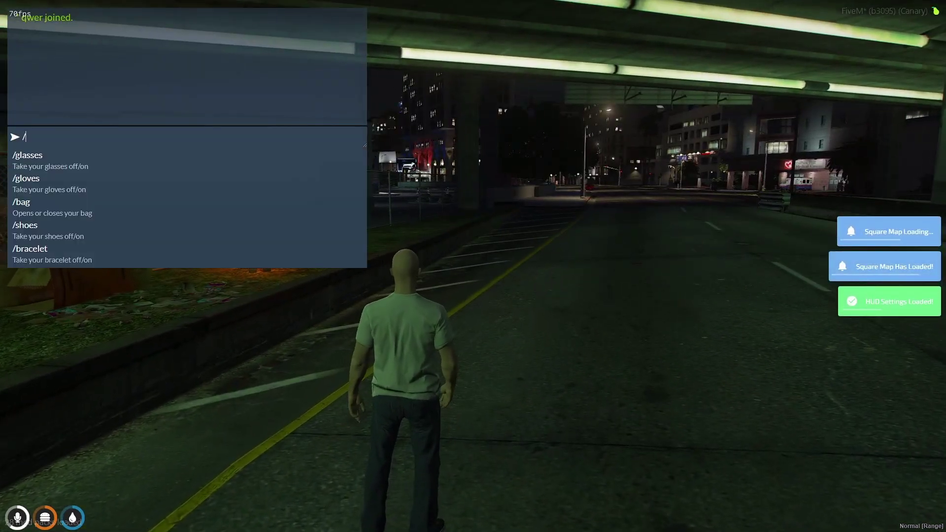
type("car")
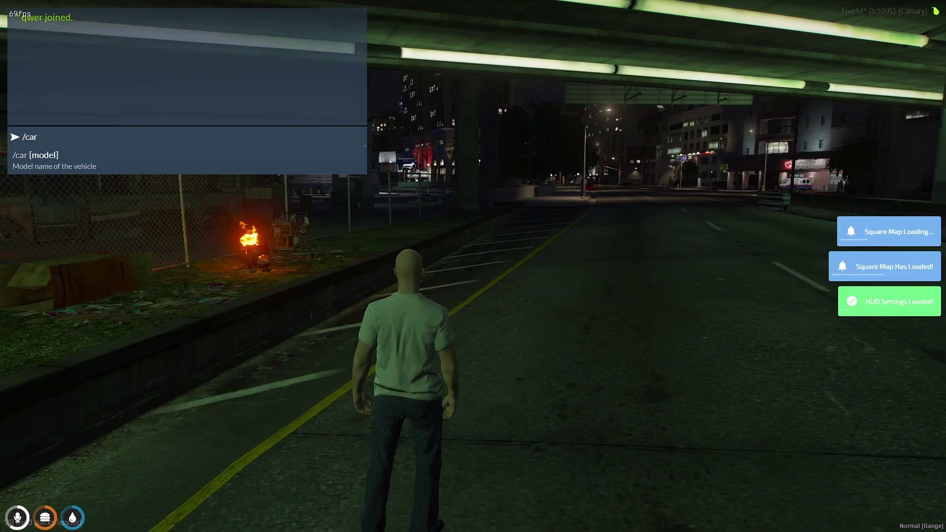
type("[")
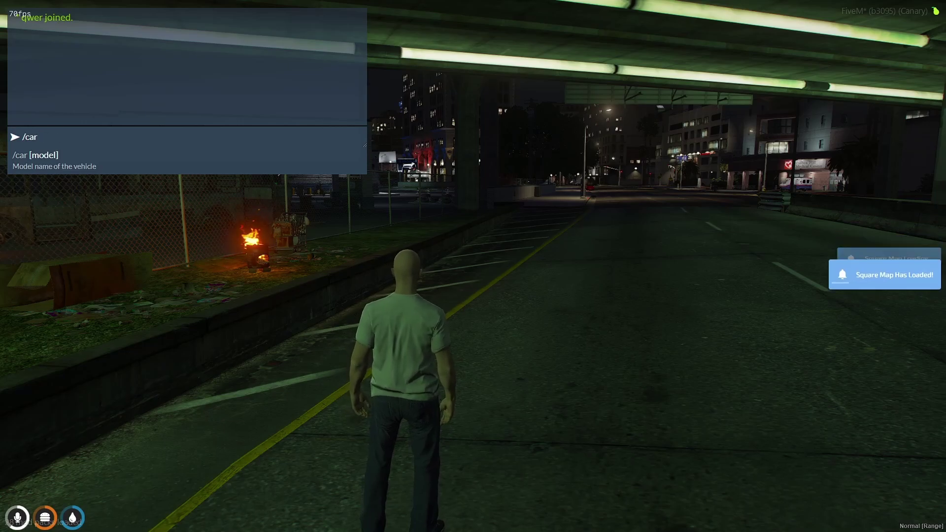
key("alt+Tab")
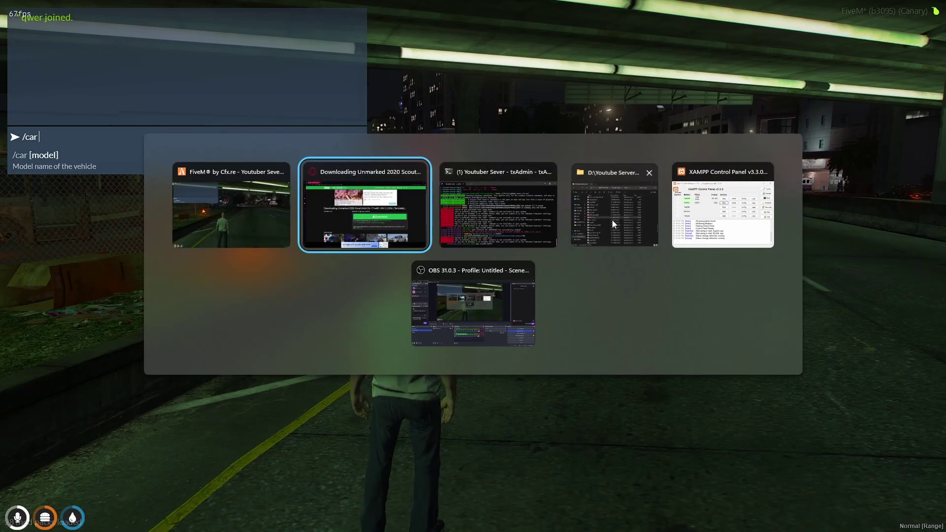
Step: Go to txData > QBCore_4B7380.base > resources > [Cars] > [PolVeh] in Explorer
left_click(612, 220)
left_click(337, 83)
double_click(211, 153)
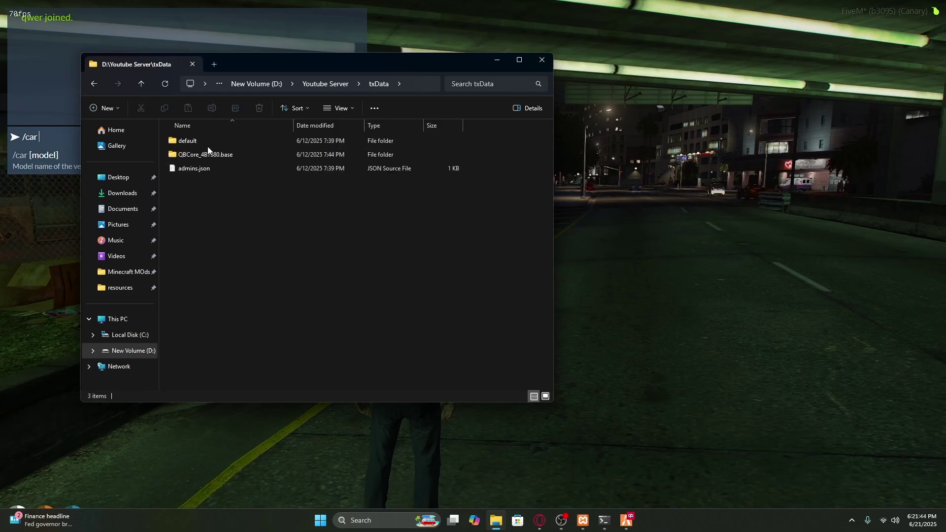
double_click(201, 153)
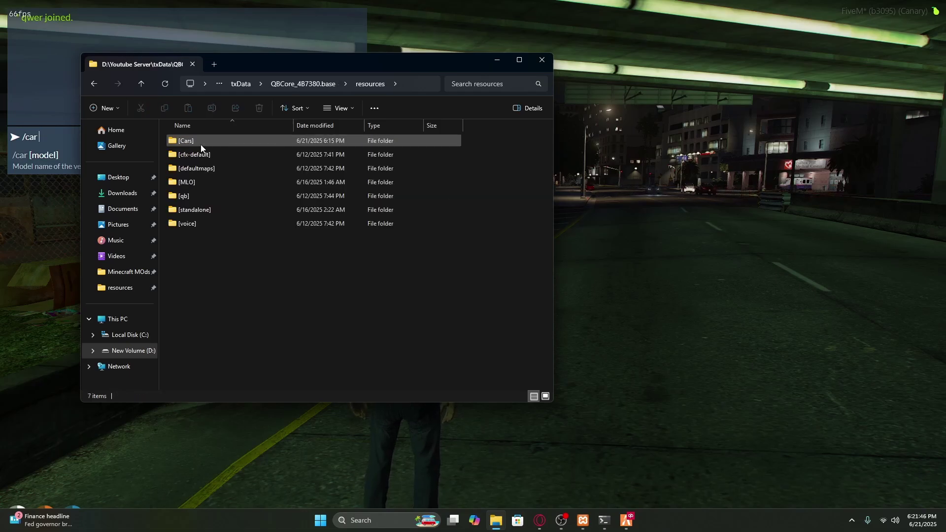
double_click(200, 145)
double_click(199, 142)
Step: Open 2020umk > stream and copy the dnscoutun model name from dnscoutun.yft
left_click(200, 145)
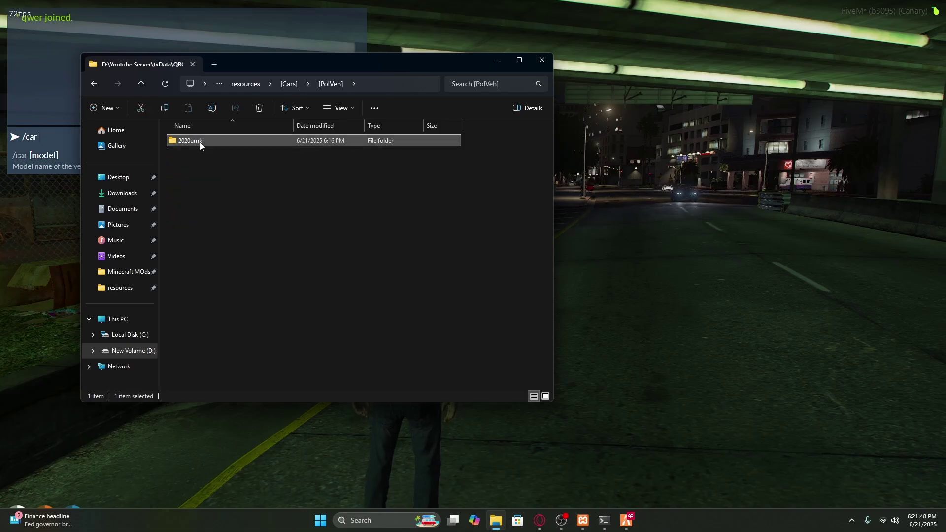
double_click(200, 141)
double_click(199, 142)
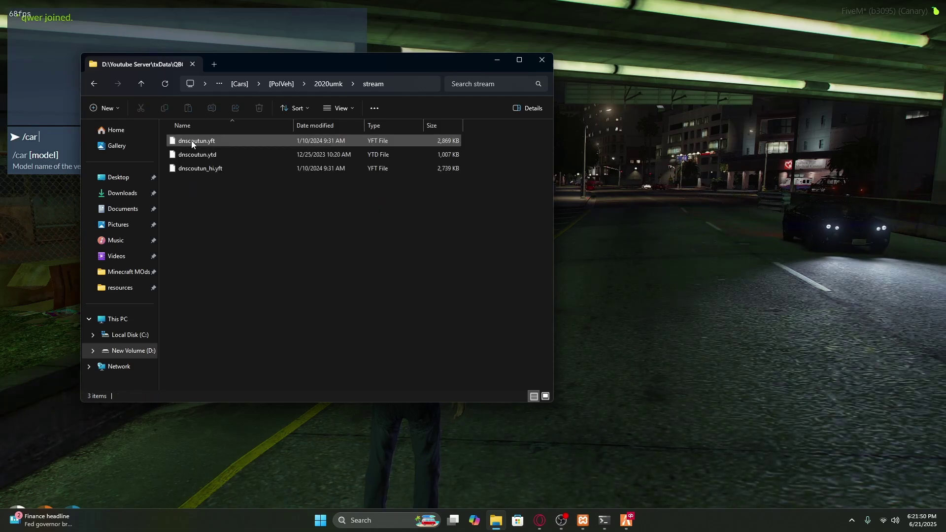
left_click(192, 142)
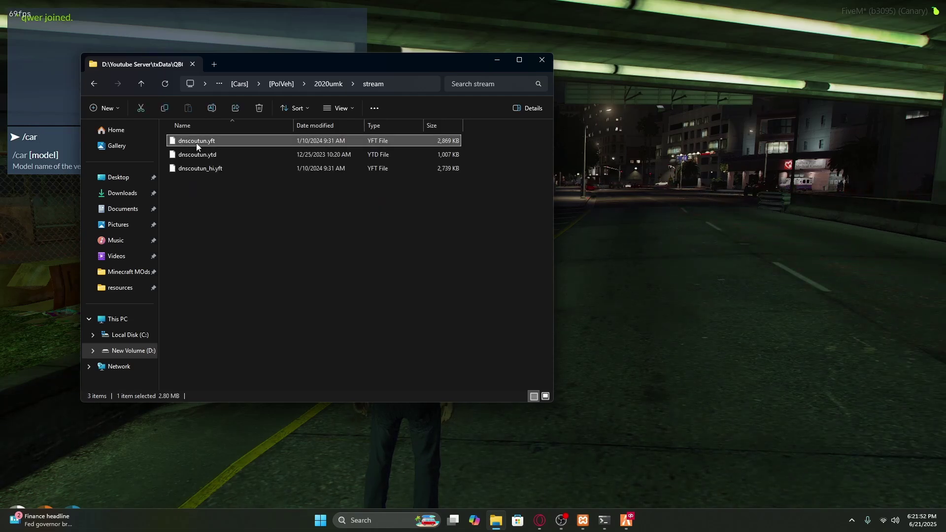
left_click(196, 142)
Step: Spawn the dnscoutun SUV with /car dnscoutun and drive onto the street
left_click(60, 136)
type("dnscoutun")
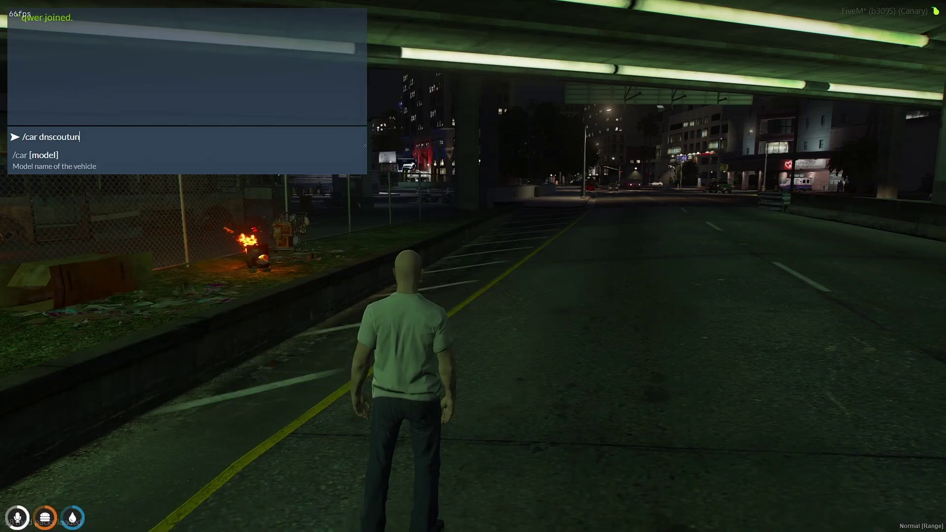
key("Return")
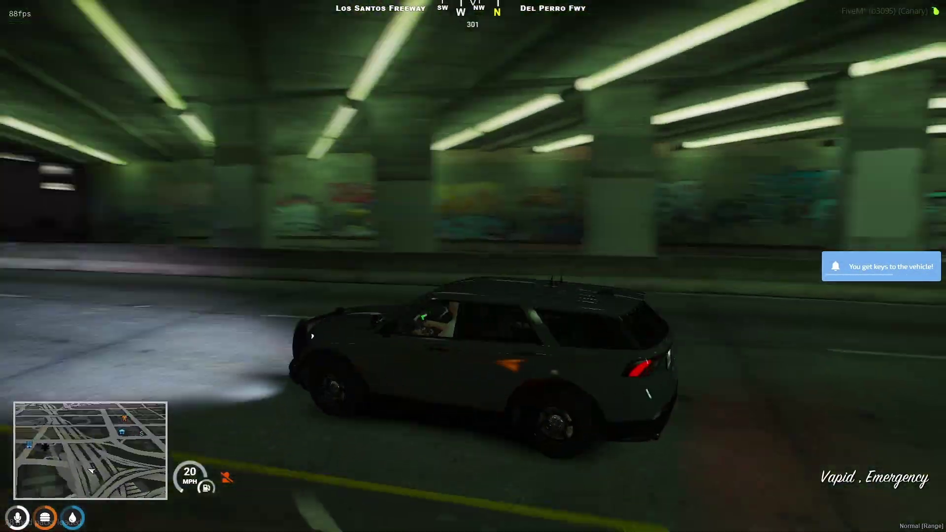
key("q")
key("w")
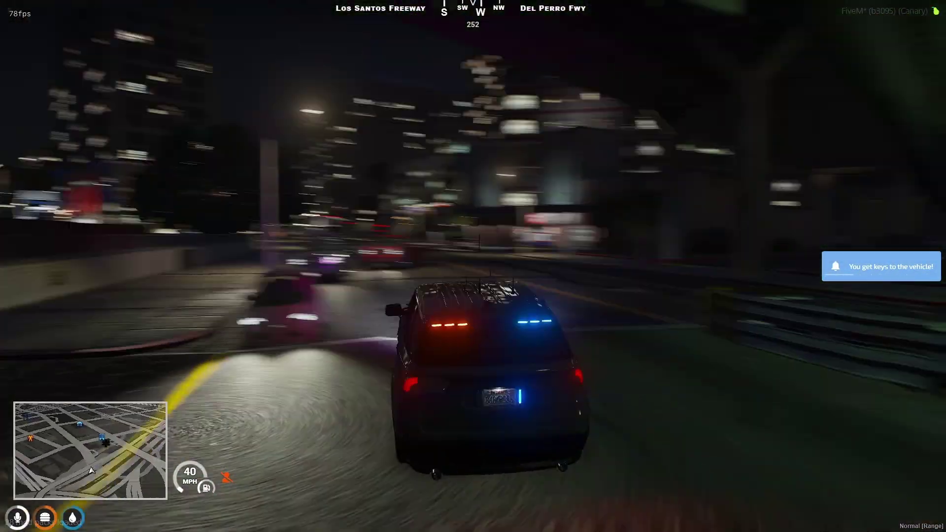
key("w")
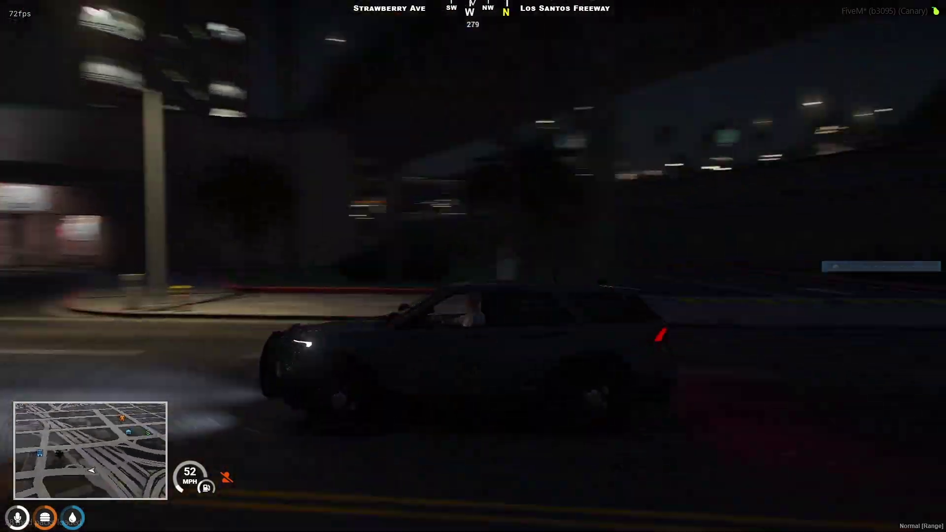
Step: Drive through the city, toggling the emergency lights, and turn into a parking lot
key("a")
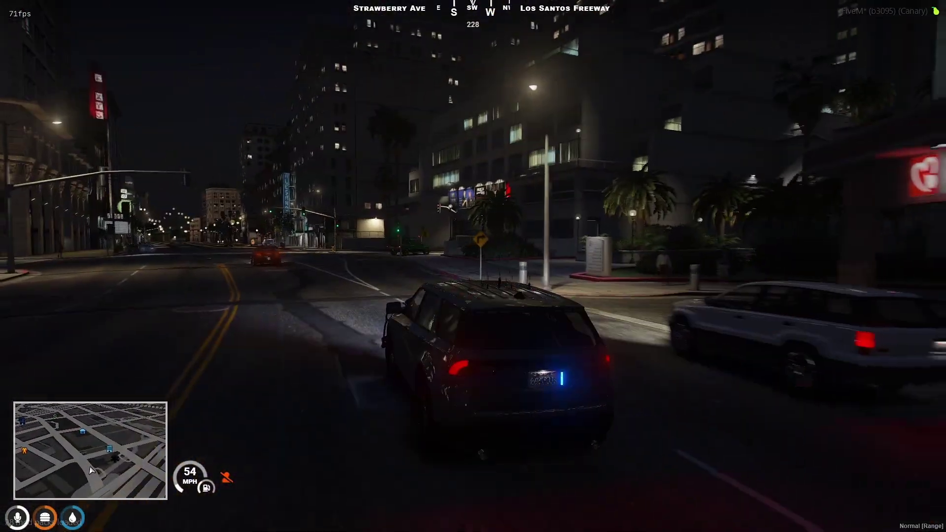
key("w")
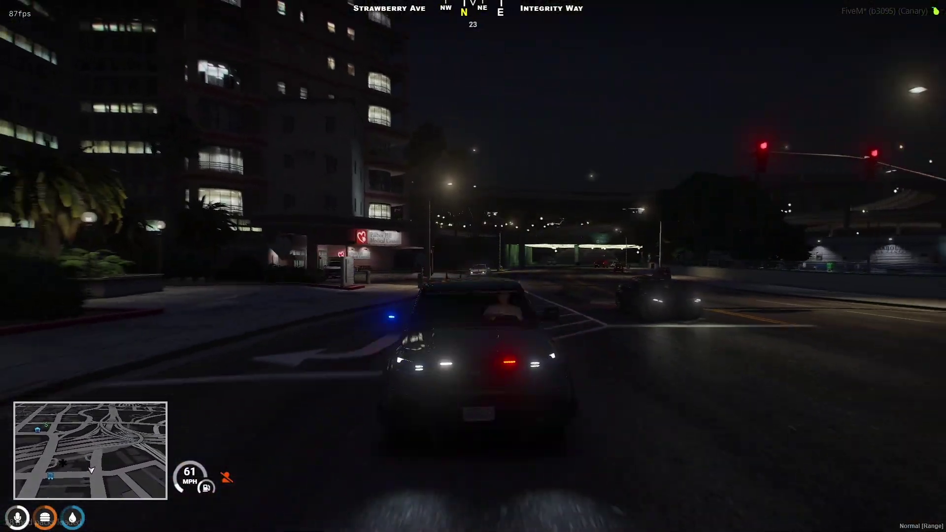
key("q")
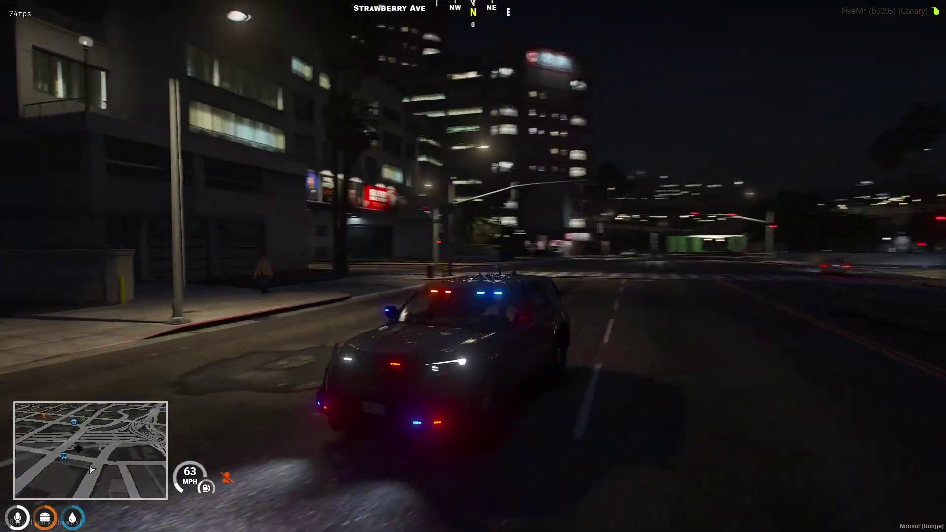
key("q")
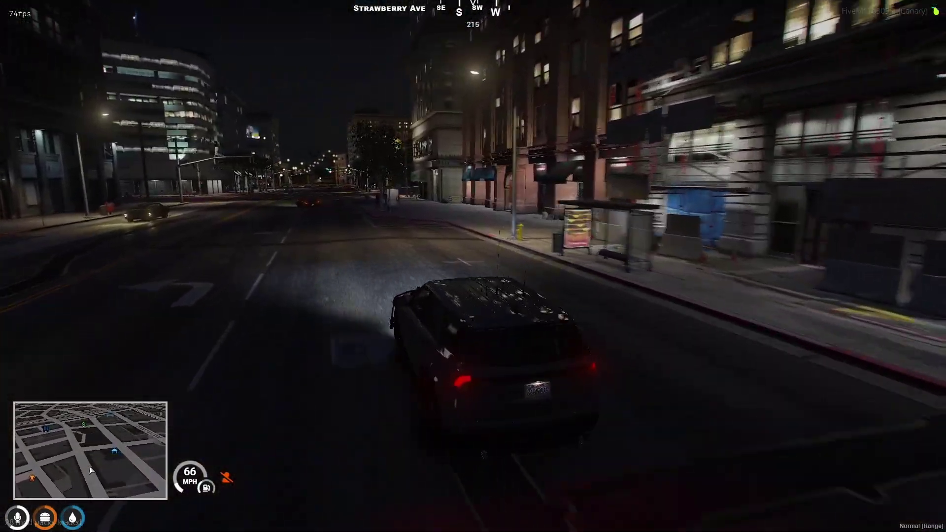
key("d")
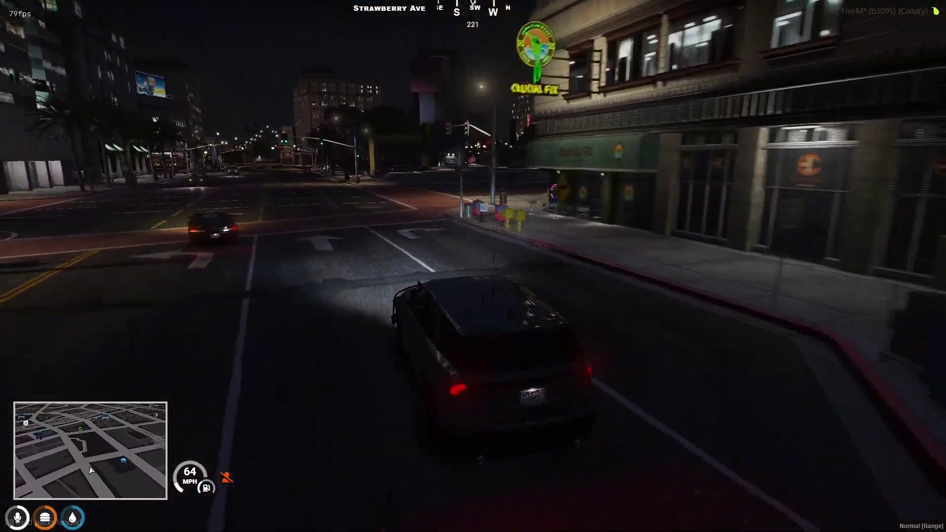
key("d")
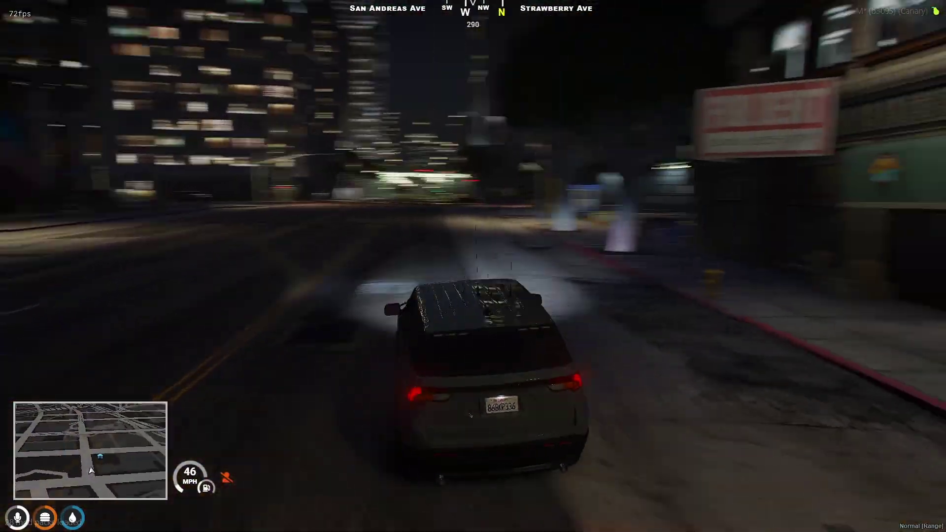
key("d")
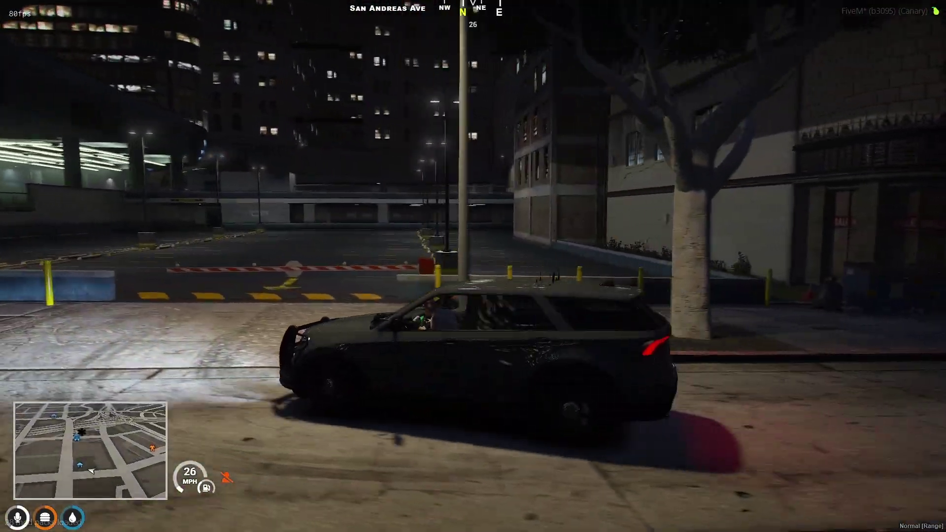
key("d")
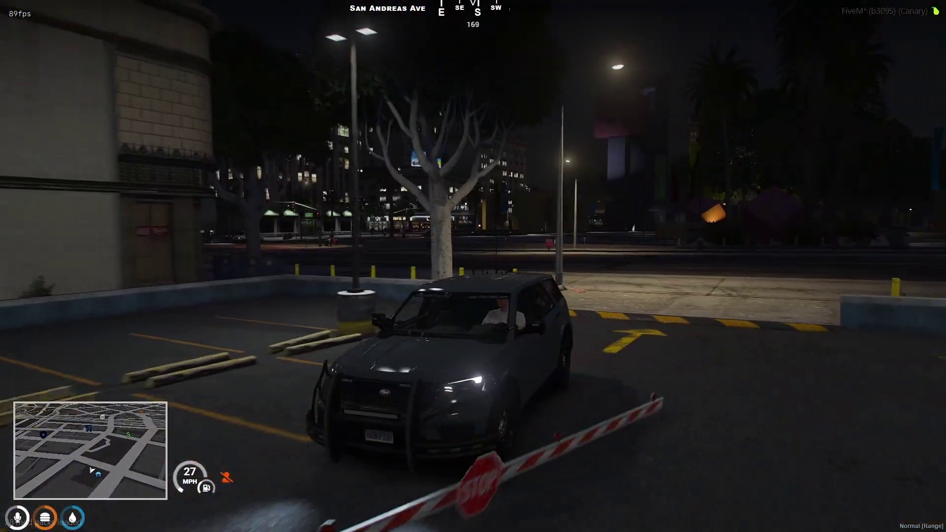
key("d")
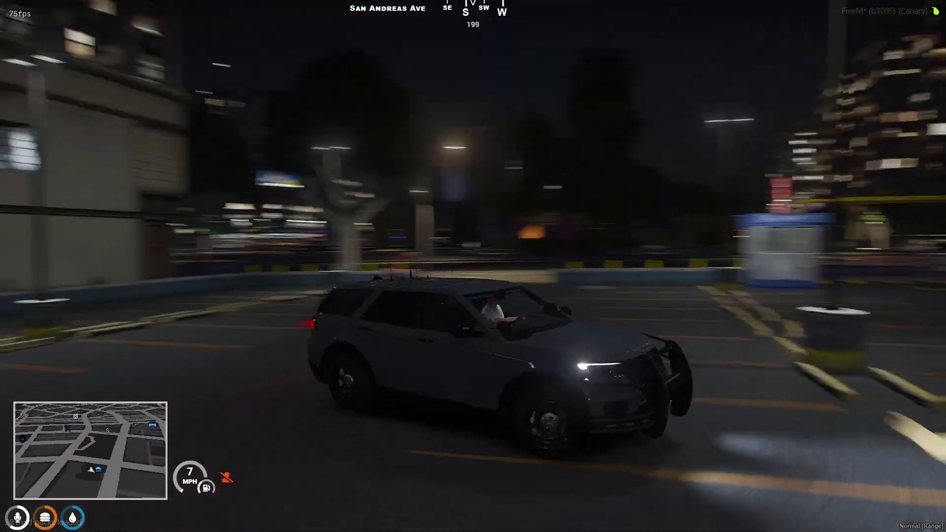